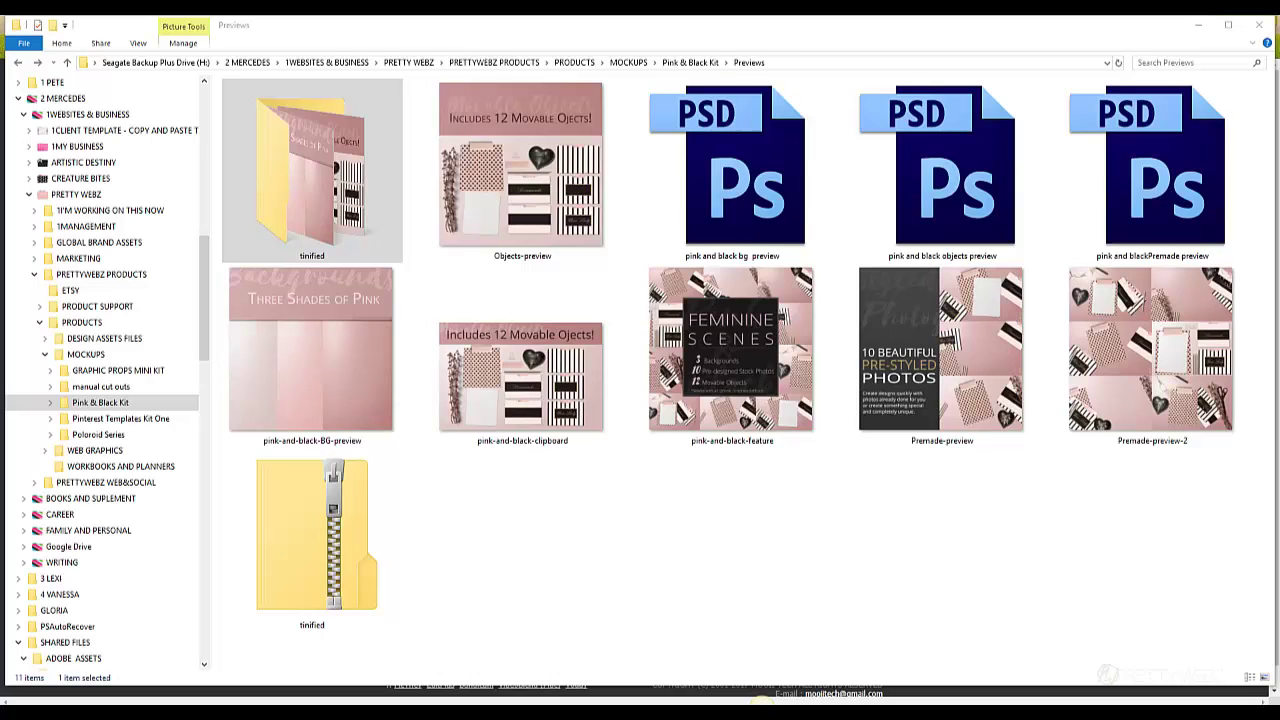
Switch focus back to the File Explorer window showing the Previews folder.
key("alt+Tab")
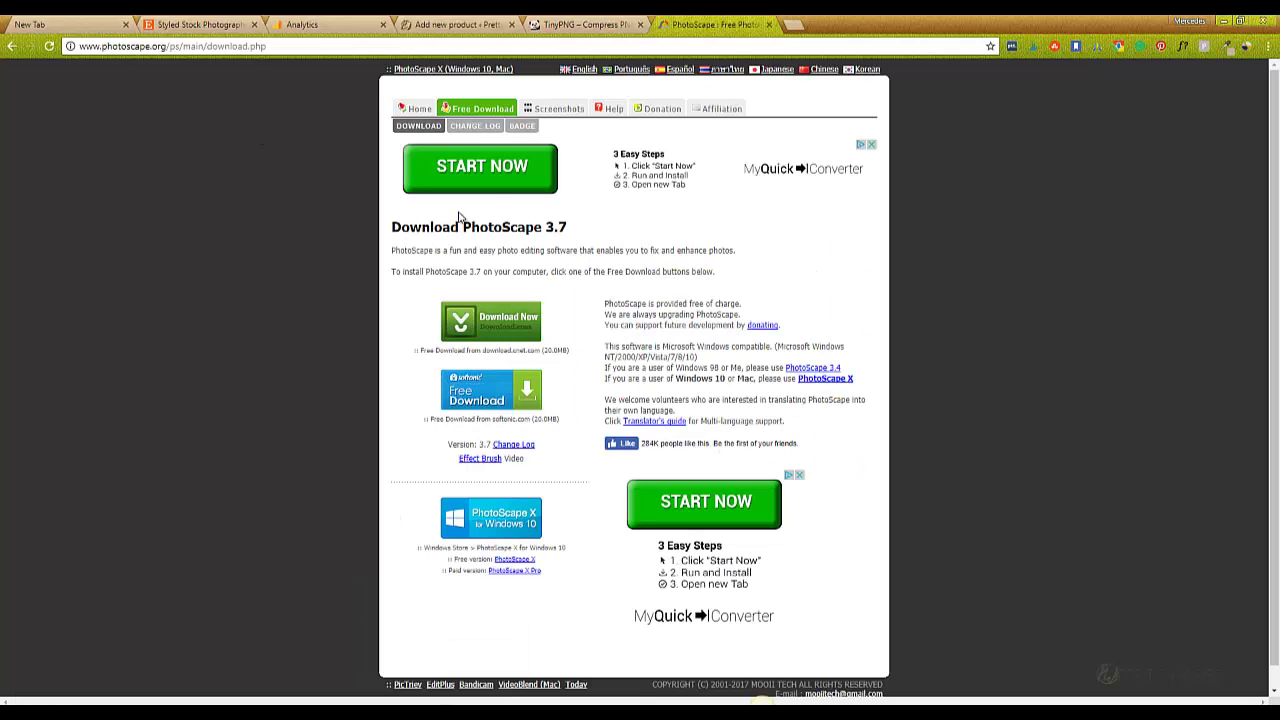
Go back to the Google results and reopen the official PhotoScape download page.
left_click(12, 46)
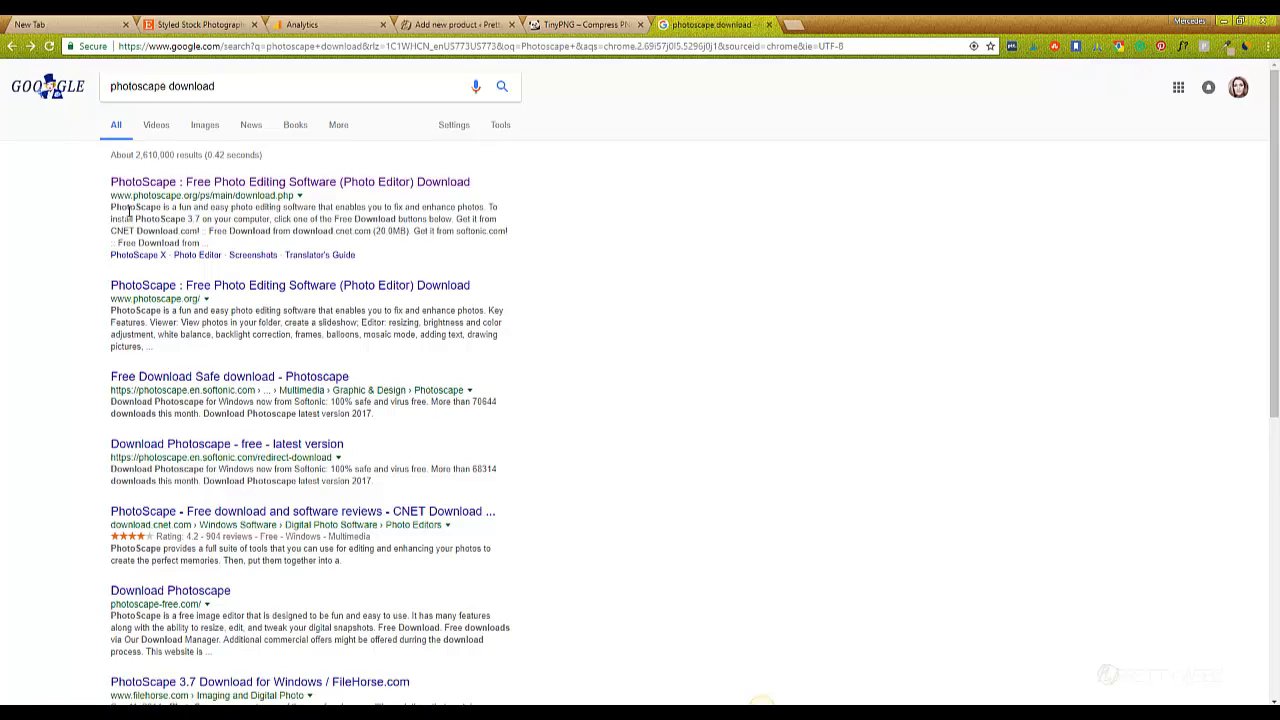
left_click(250, 184)
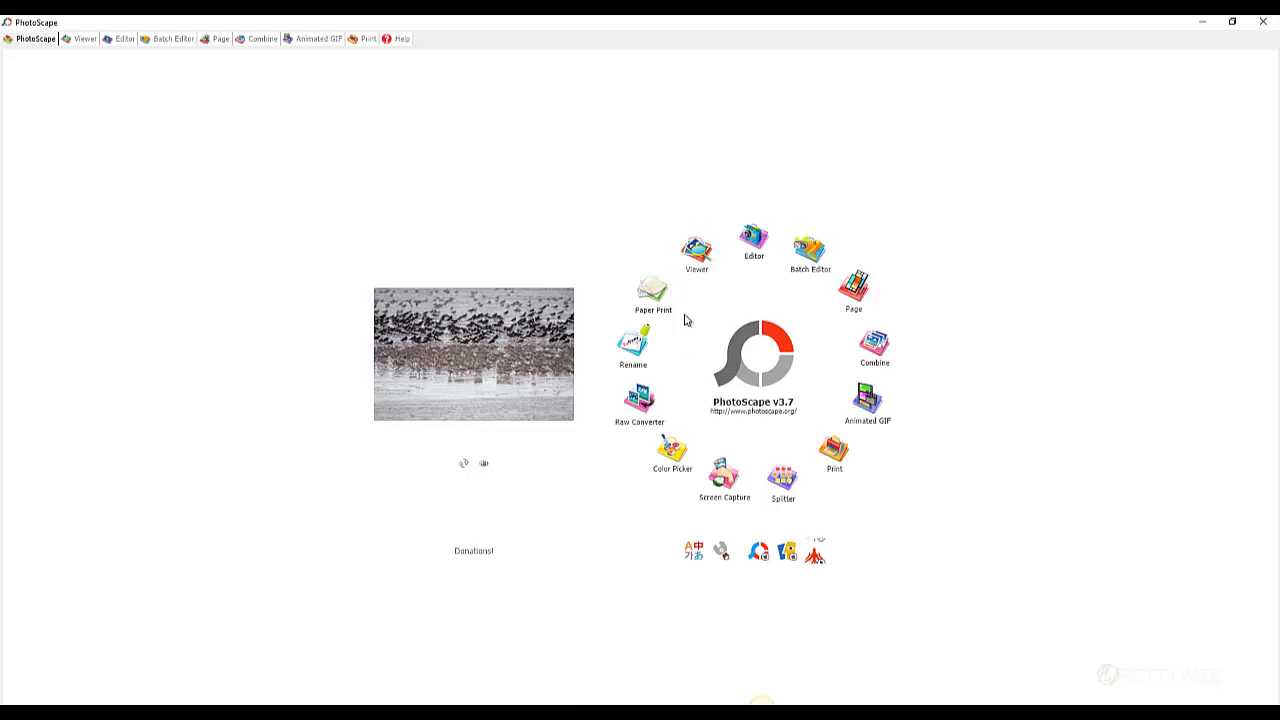
Open the Batch Editor and enlarge the folder pane to browse Pink & Black Kit > Previews > tinified.
left_click(810, 252)
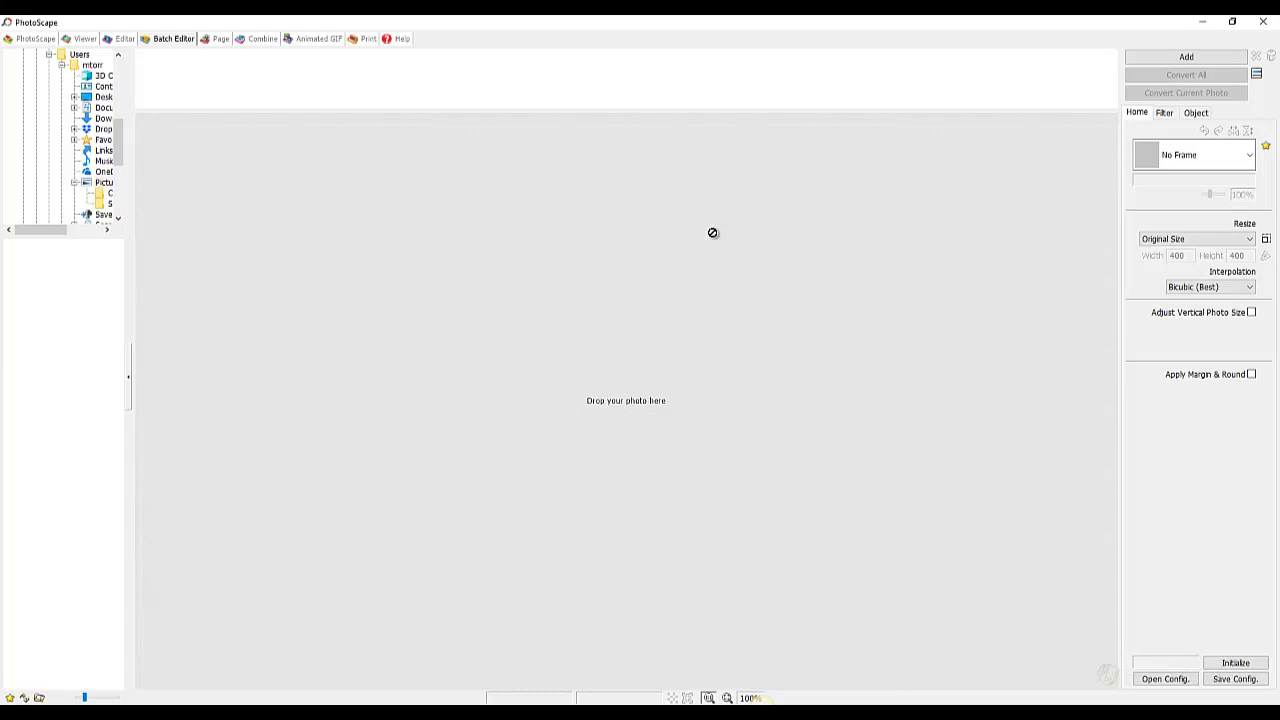
left_click_drag(117, 143, 118, 221)
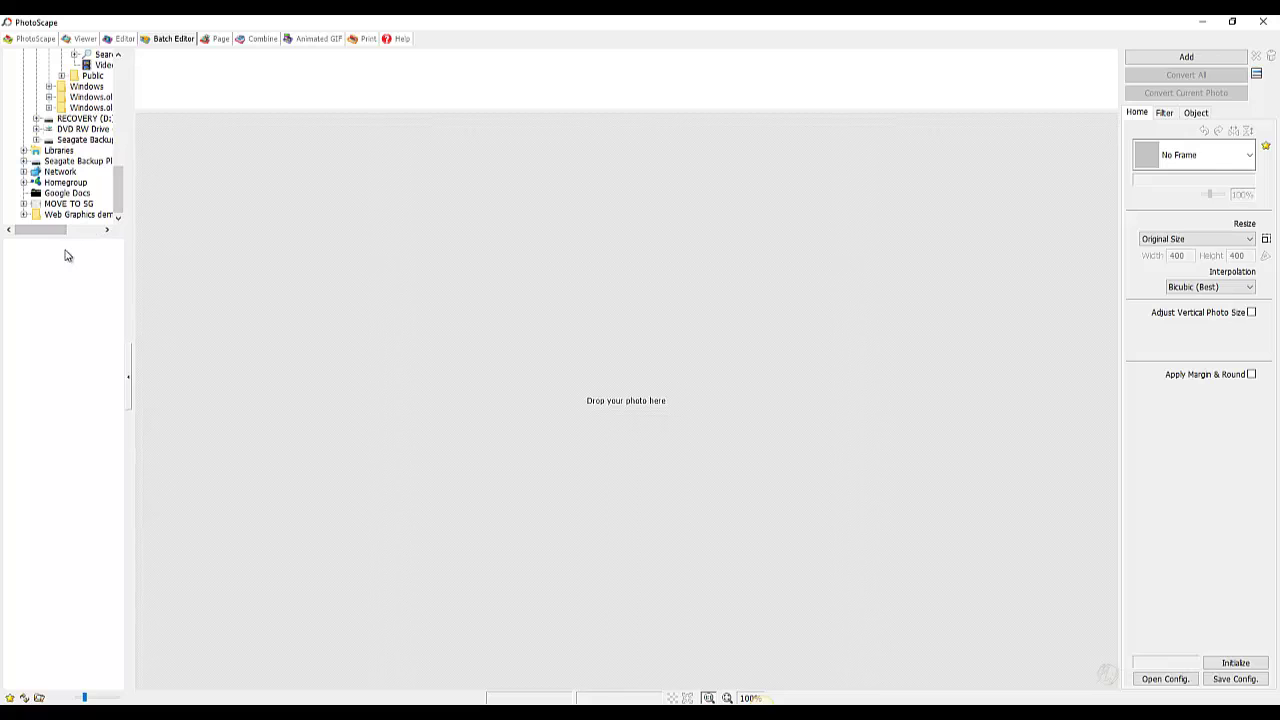
left_click_drag(65, 237, 66, 392)
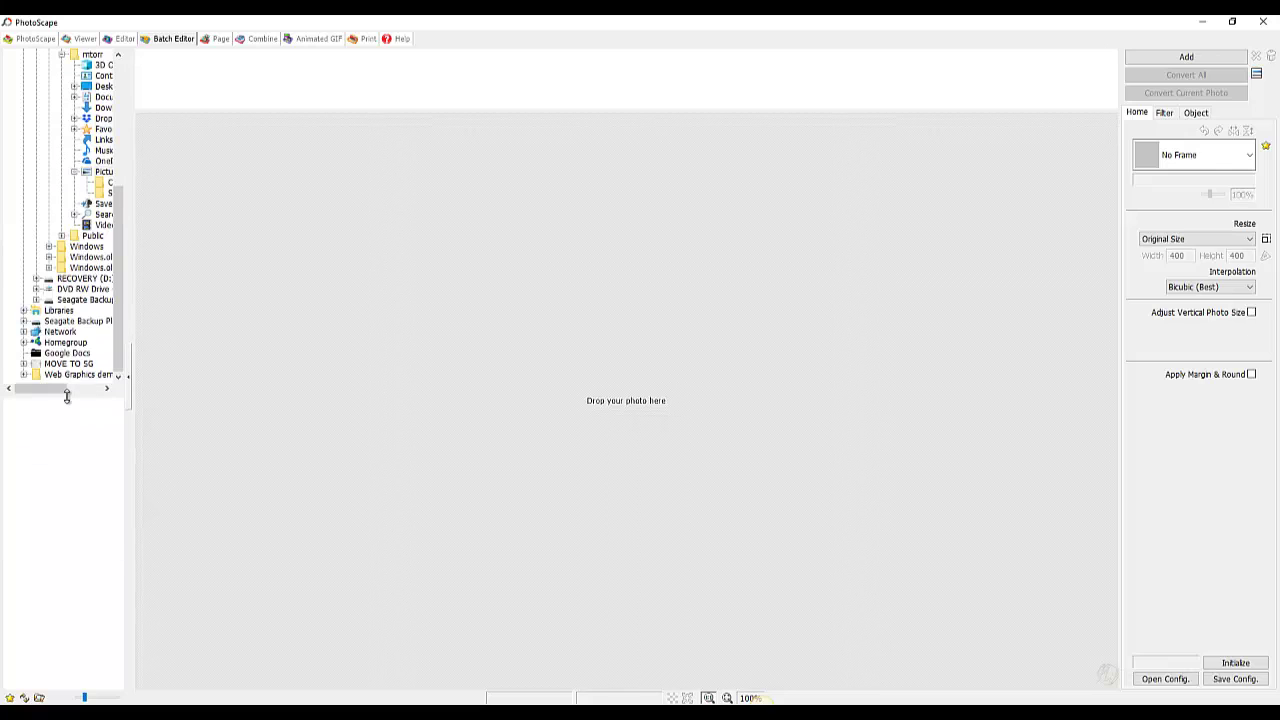
left_click_drag(131, 233, 206, 236)
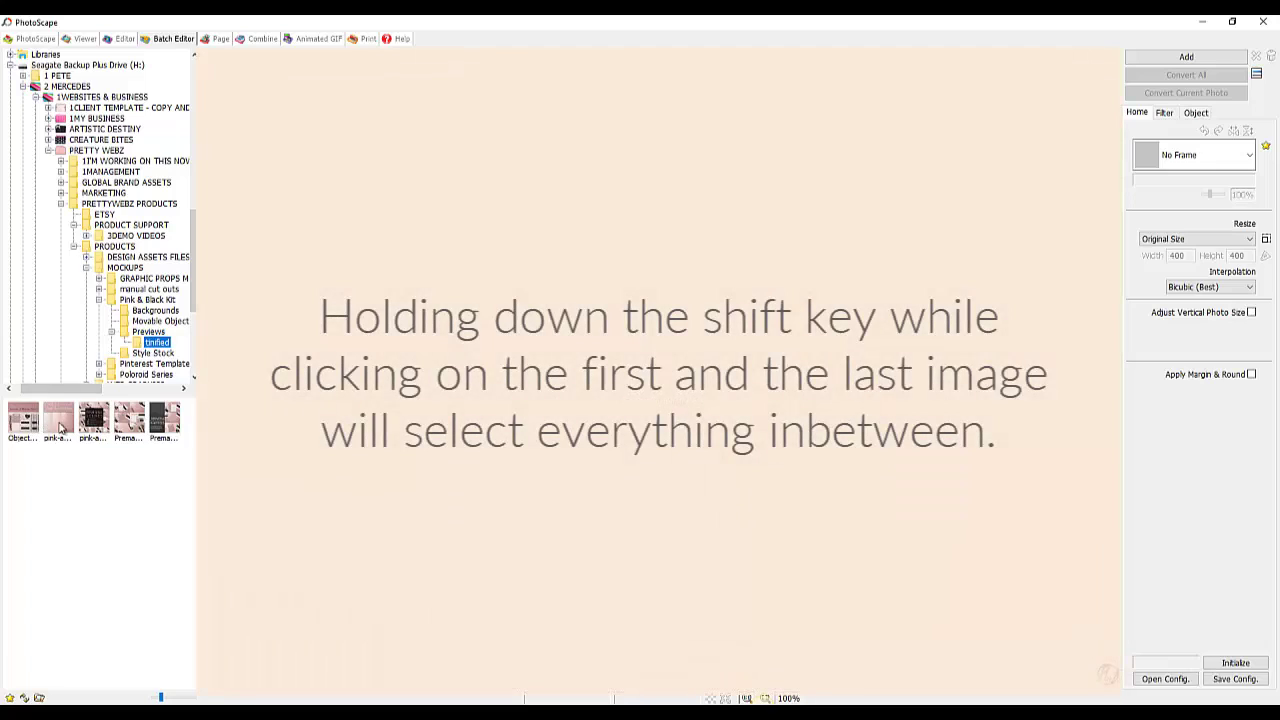
Select all five preview thumbnails and drag them into the Batch Editor list.
left_click(26, 425)
left_click(57, 422, "shift")
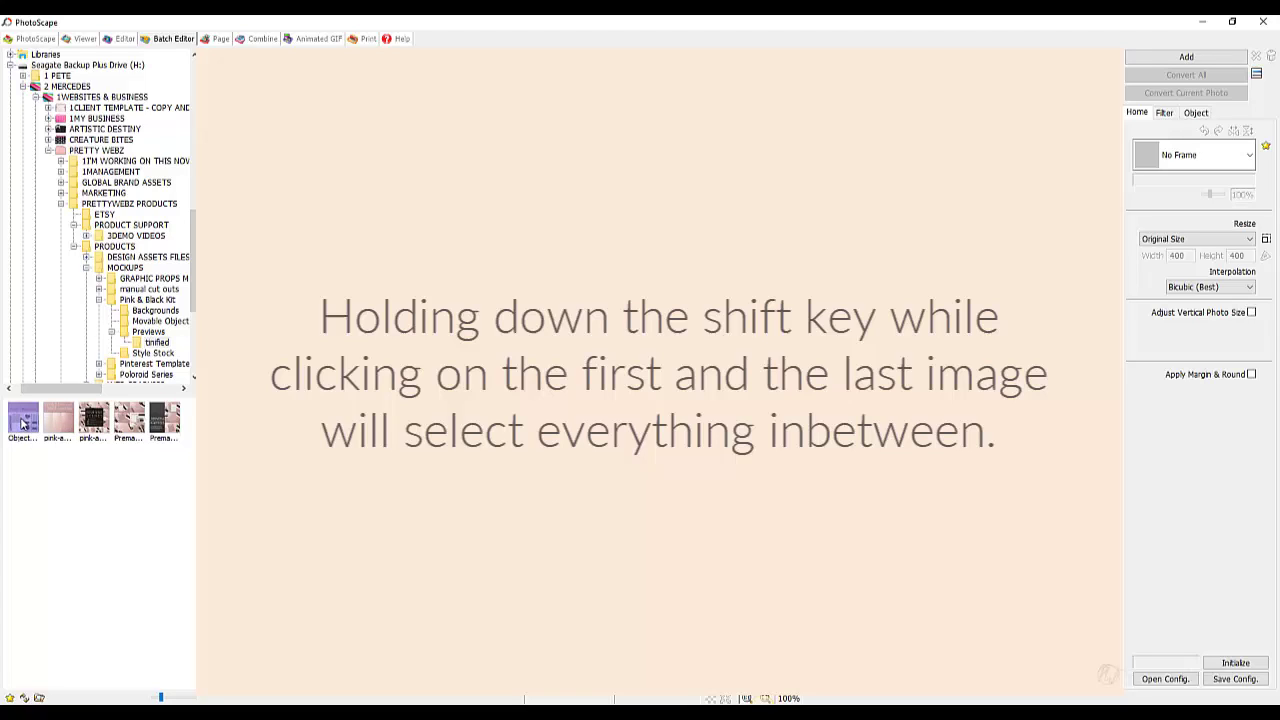
left_click(160, 424, "shift")
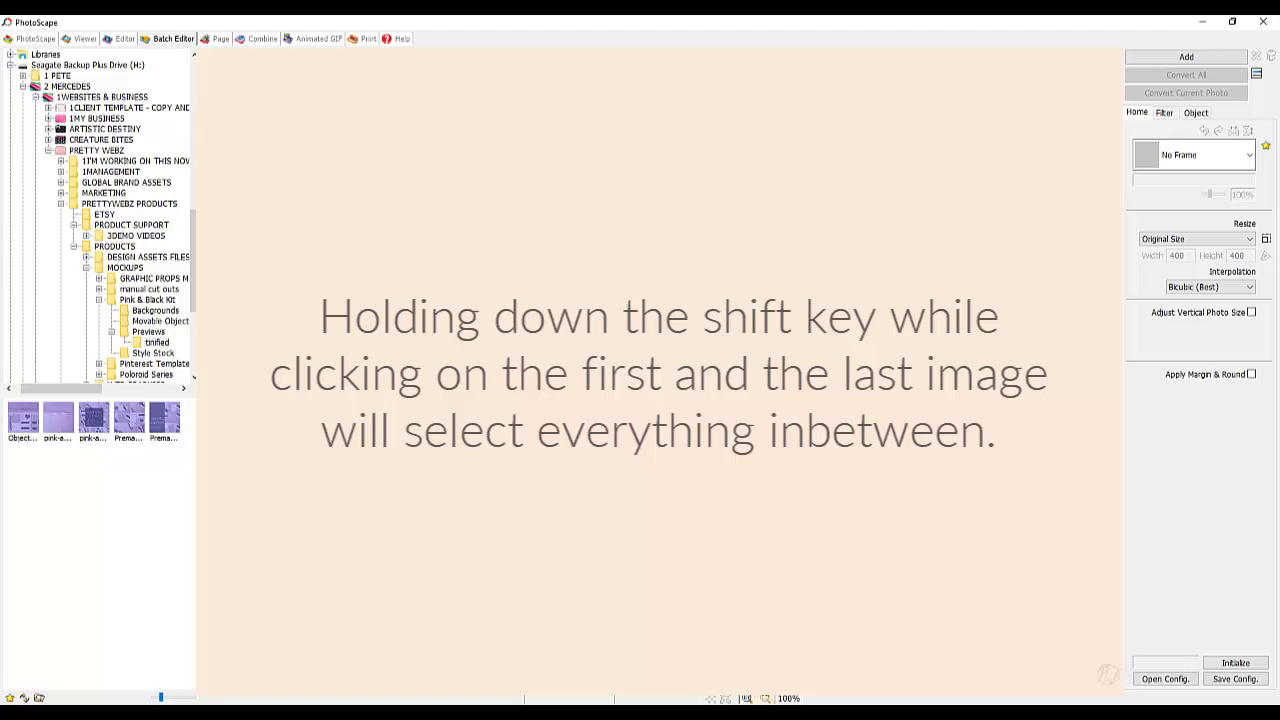
left_click_drag(170, 425, 320, 115)
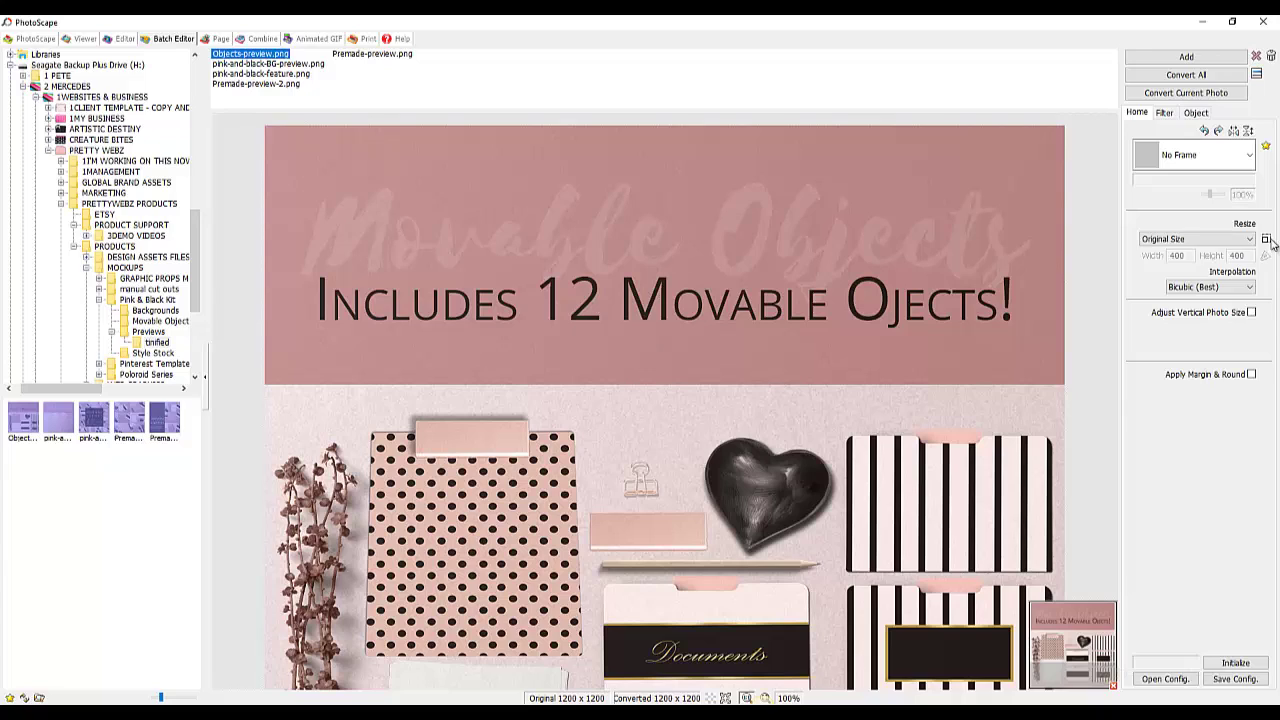
Set the Resize mode to Adjust width, replacing 400 with 800.
left_click(1215, 245)
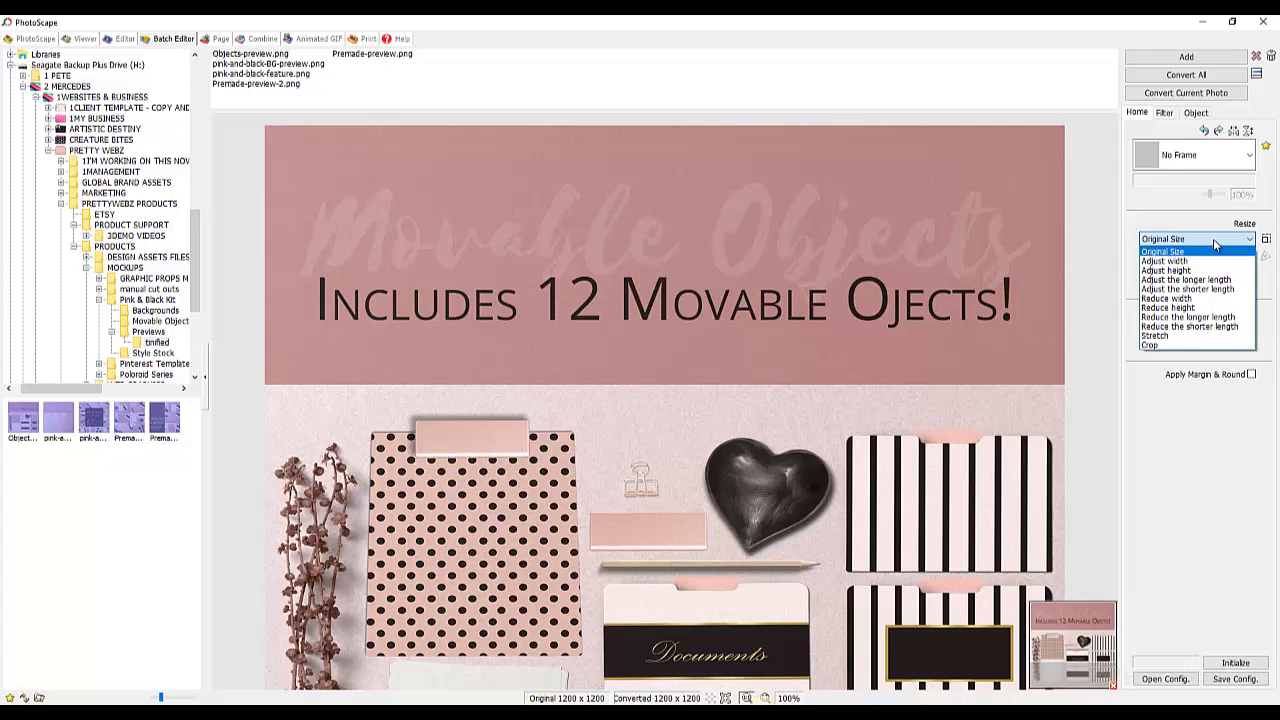
left_click(1215, 245)
left_click(1190, 245)
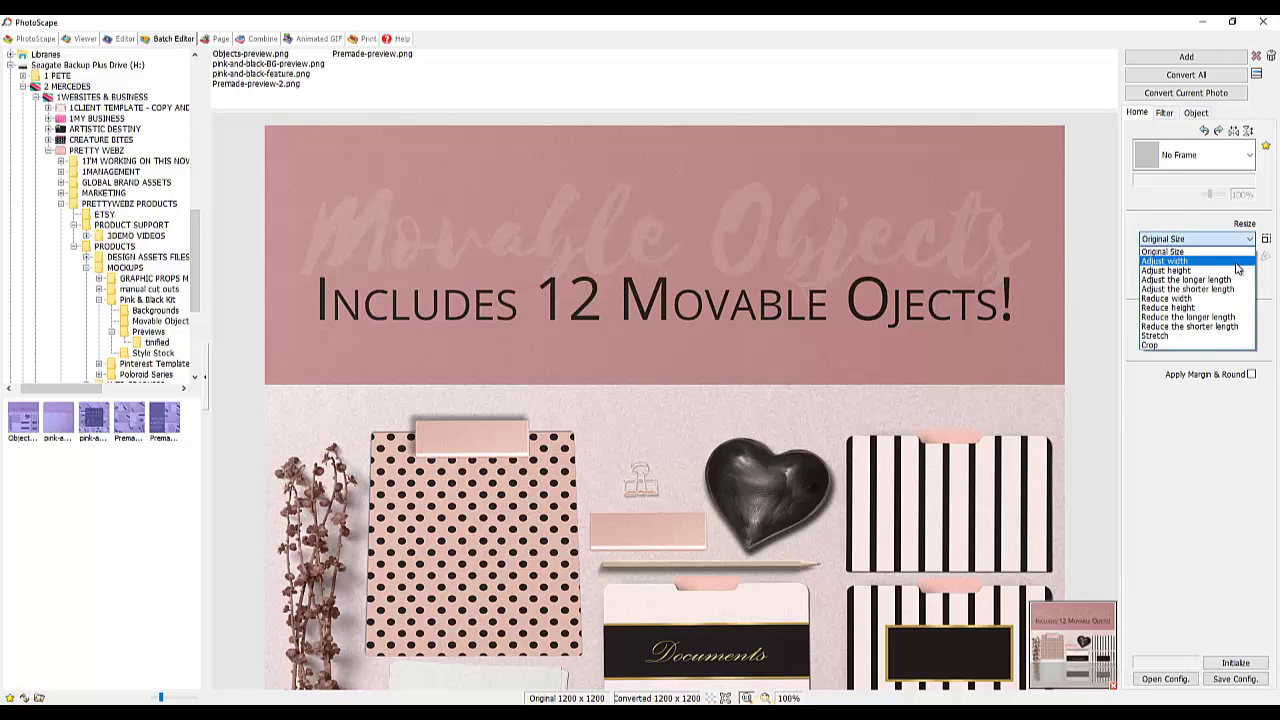
left_click(1236, 262)
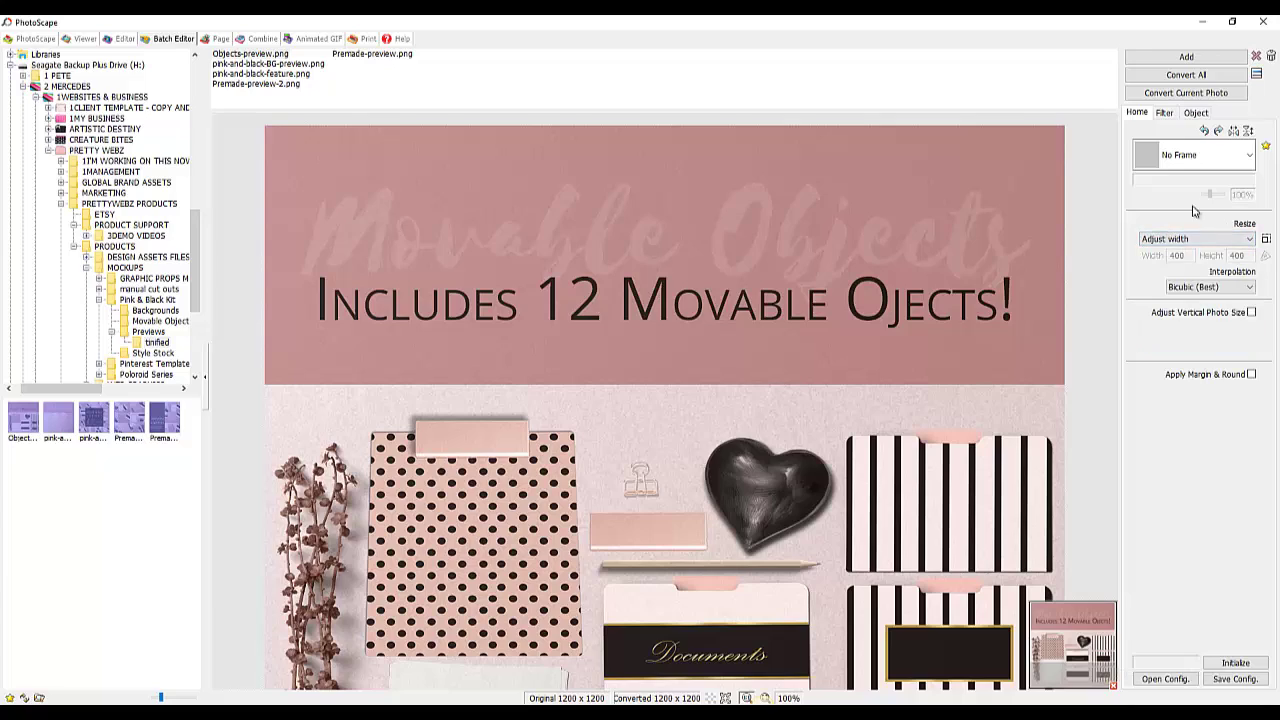
left_click_drag(1191, 255, 1156, 253)
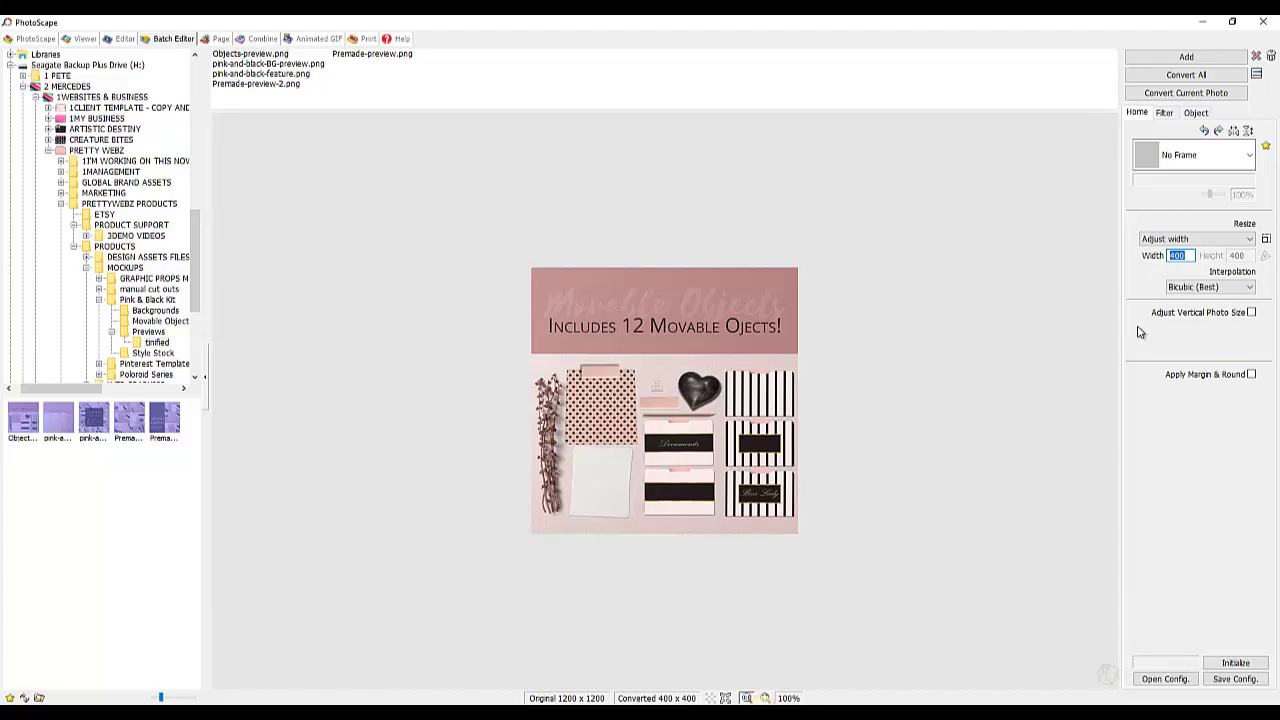
type("800")
key("Return")
Switch Resize to Adjust height and set the height to 800.
left_click(1222, 240)
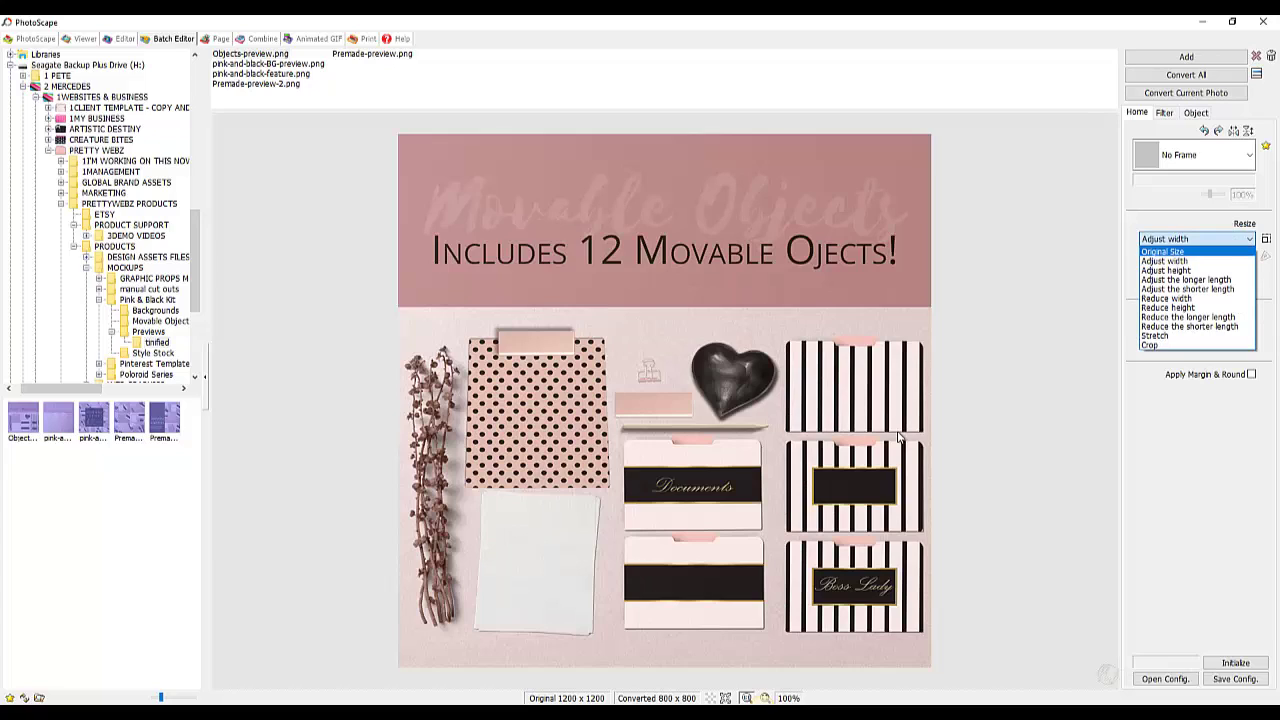
left_click(1166, 270)
left_click(1252, 255)
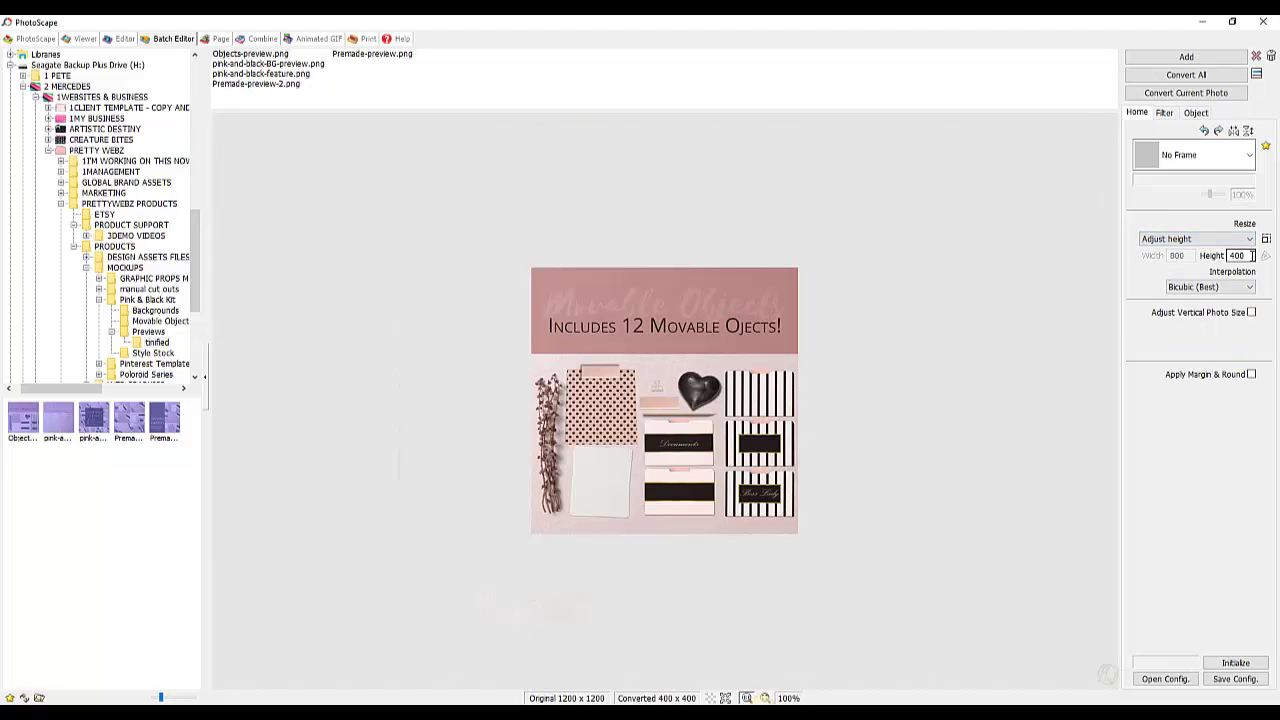
double_click(1252, 255)
key("Return")
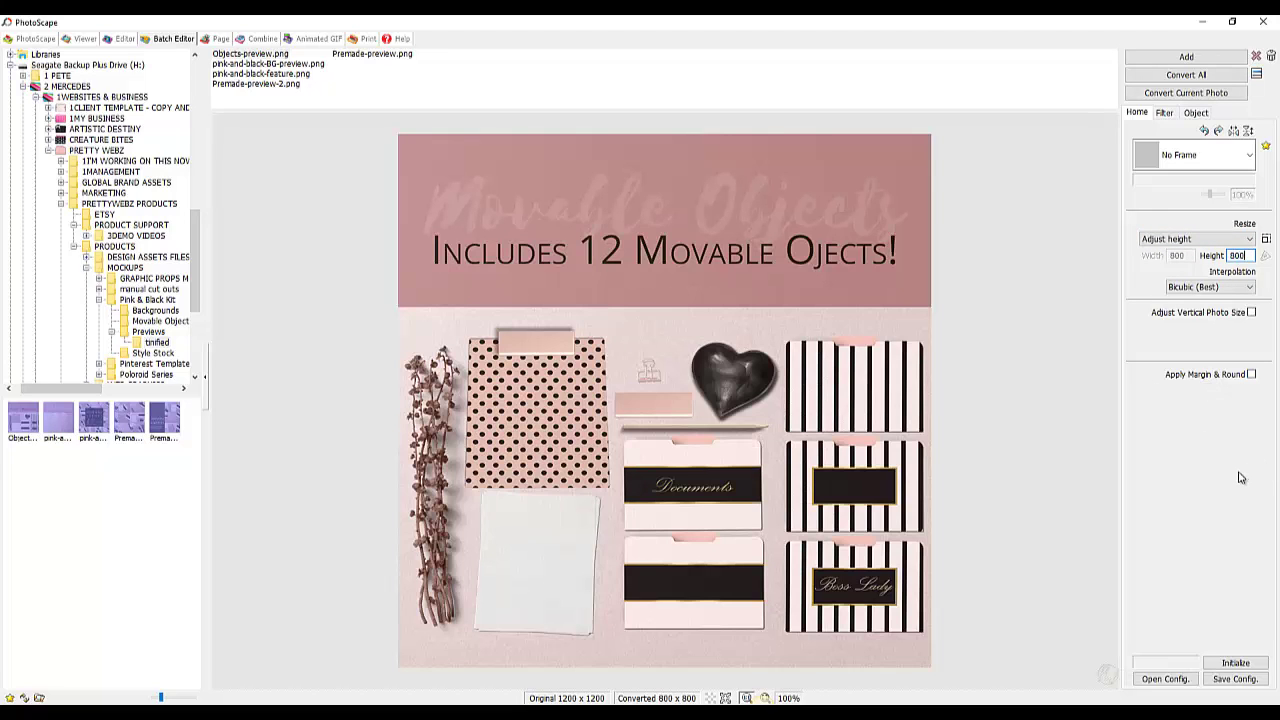
Convert all images into the Previews folder, saving them as new names with prefix 800x800.
left_click(1160, 75)
left_click(443, 217)
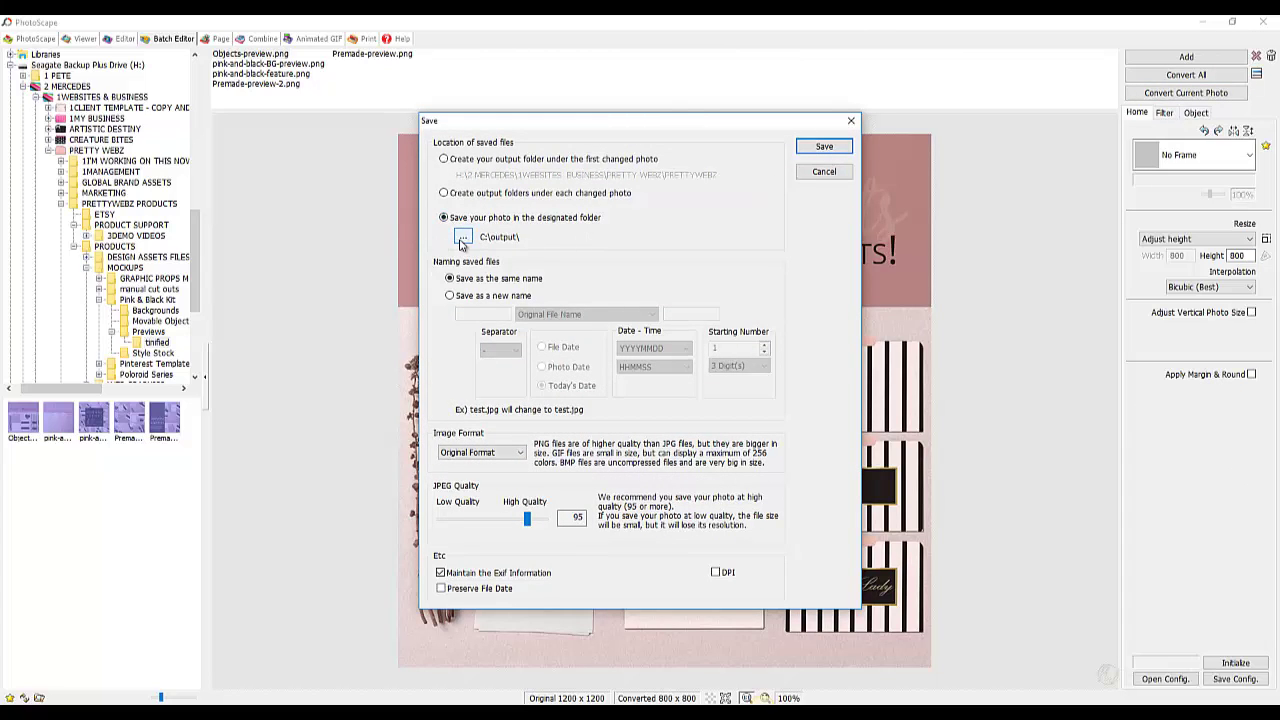
left_click(463, 237)
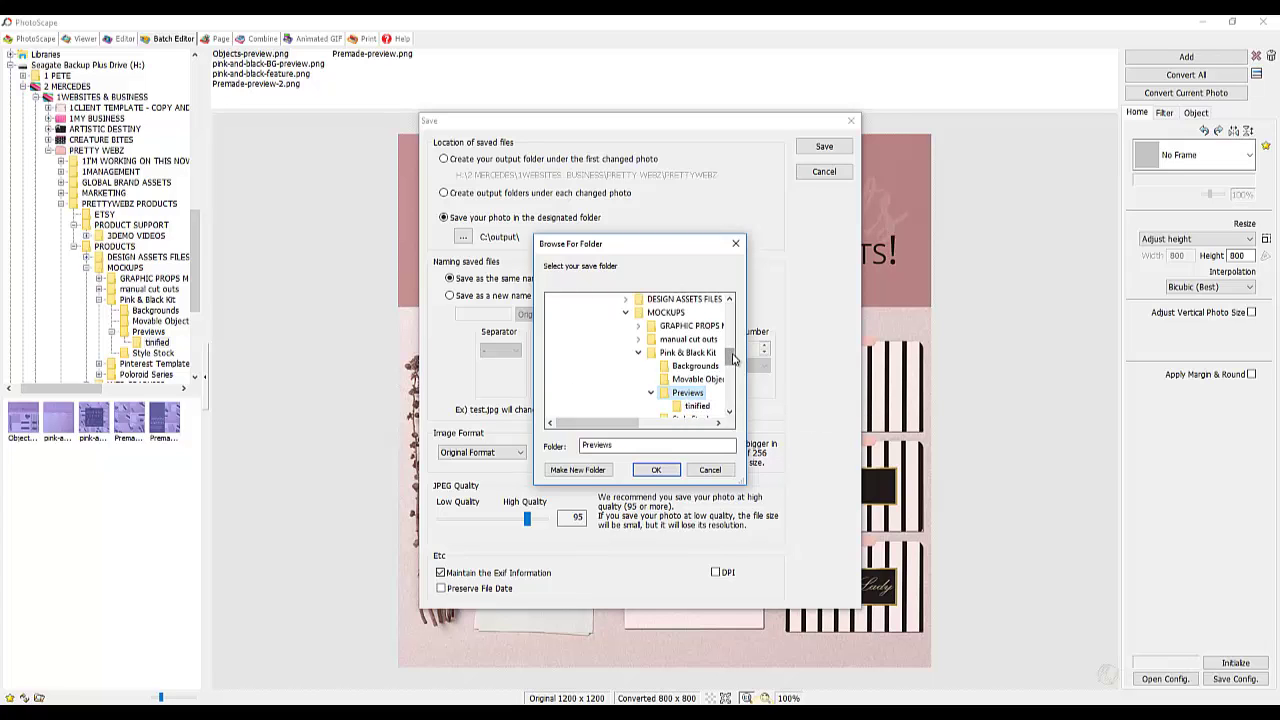
scroll(731, 354, "down", 1)
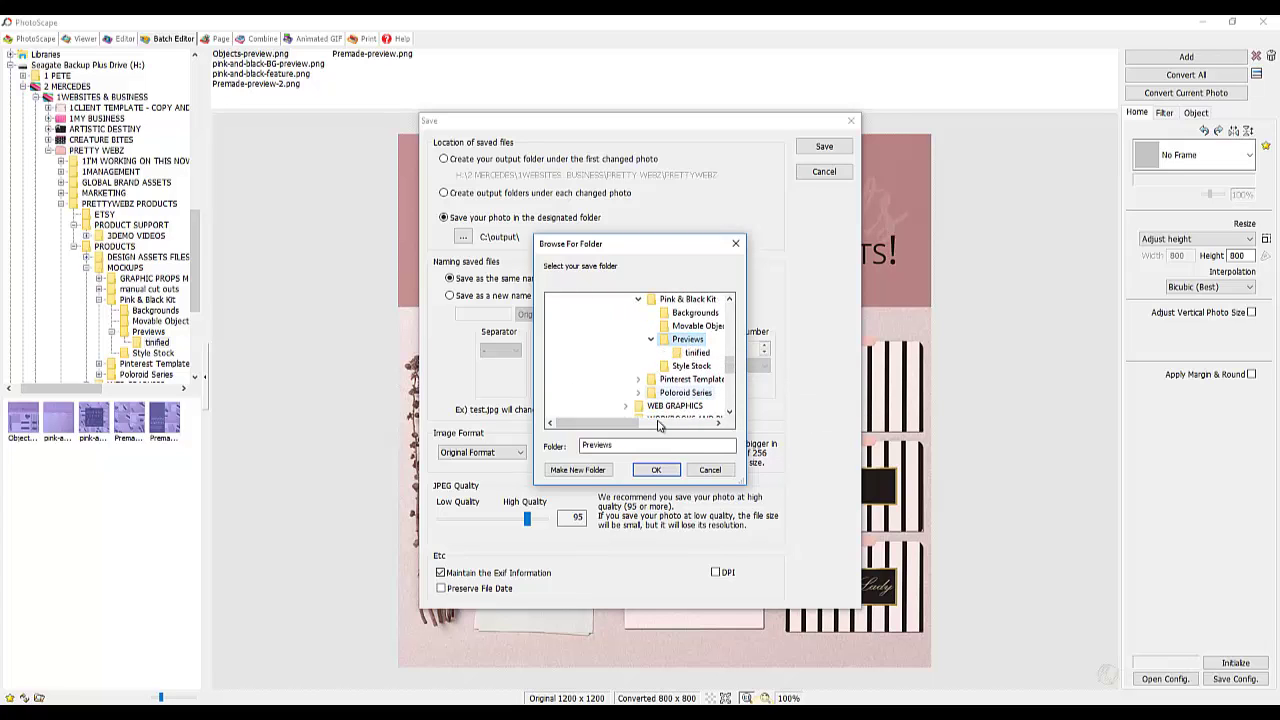
left_click(656, 470)
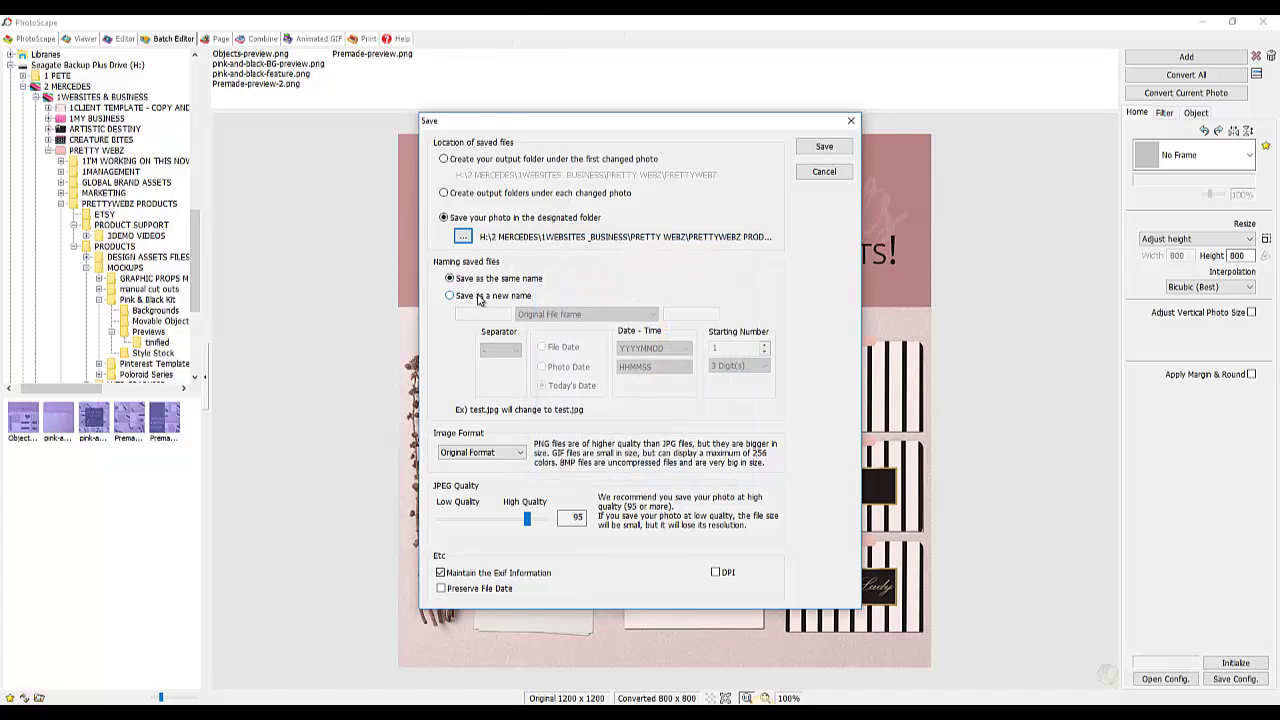
left_click(480, 296)
left_click(471, 313)
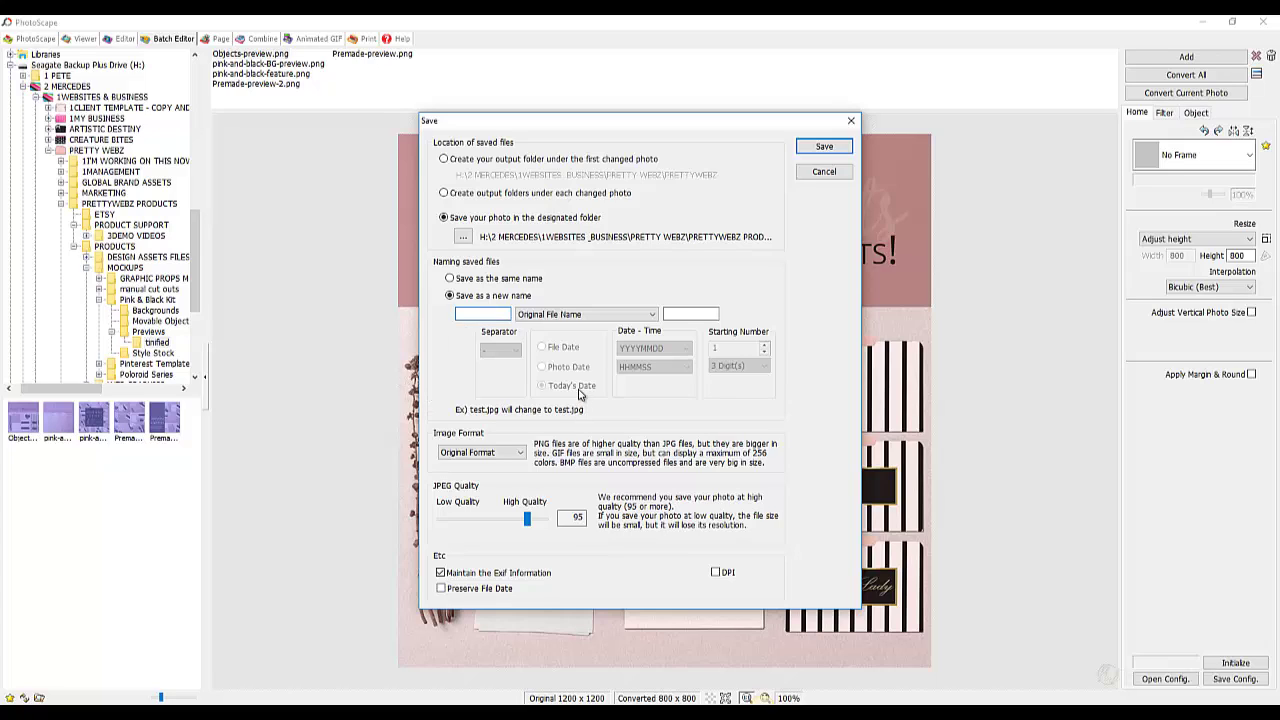
type("800x800")
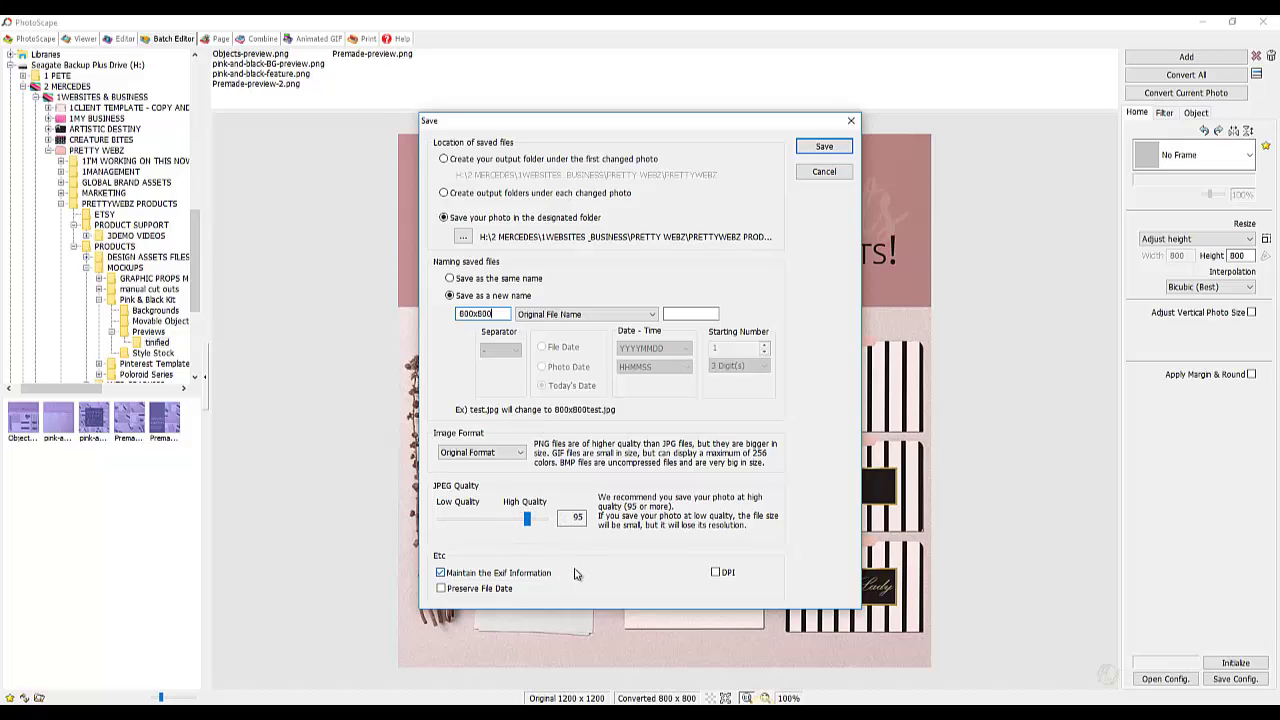
left_click(838, 150)
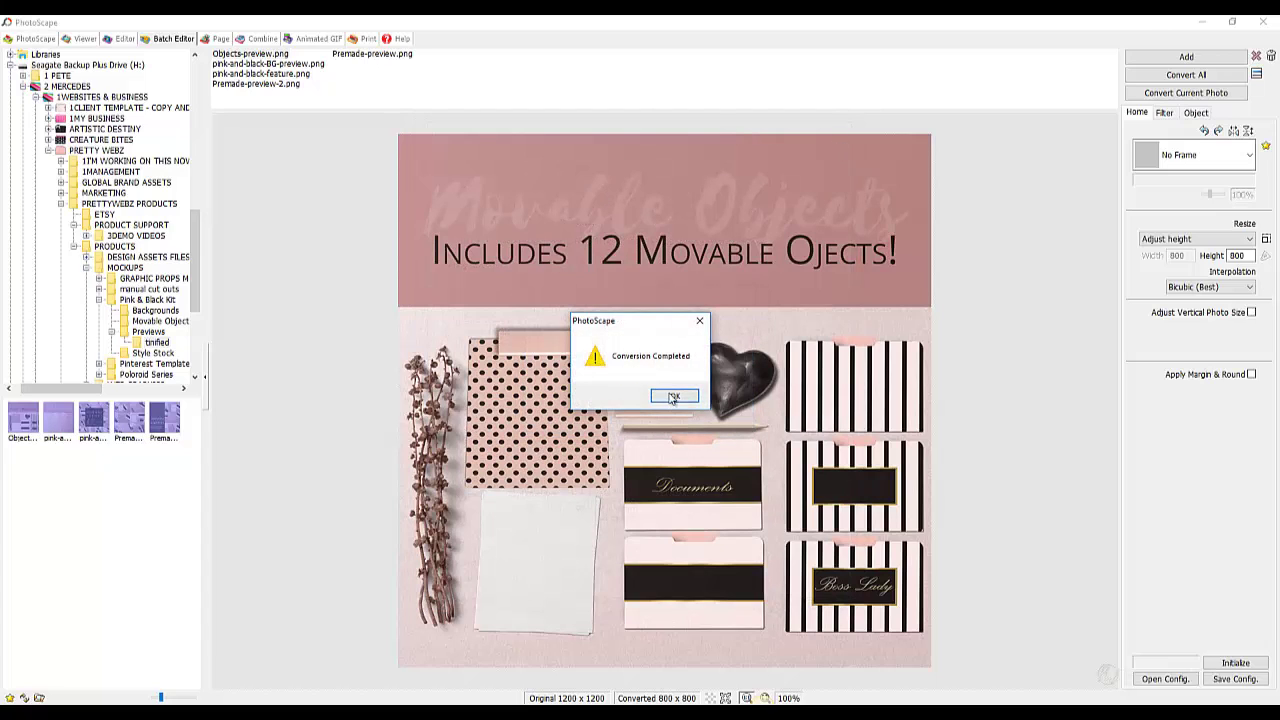
Dismiss the Conversion Completed message with OK.
left_click(673, 397)
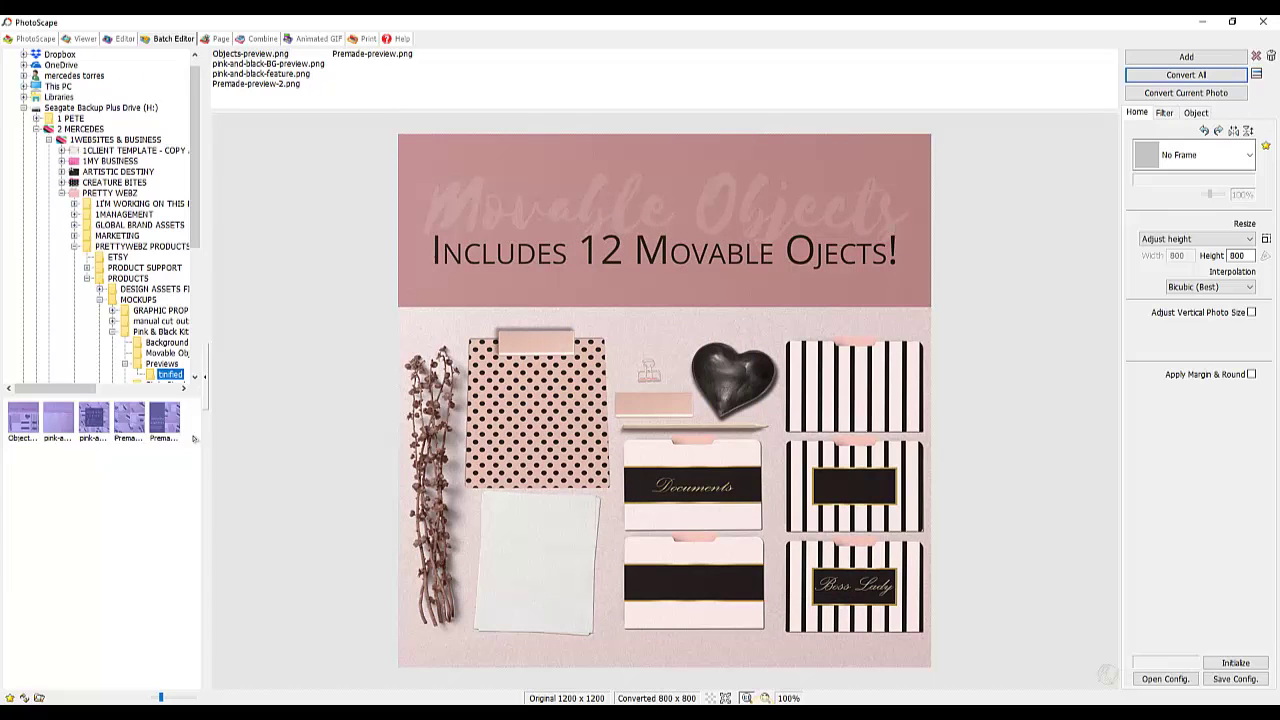